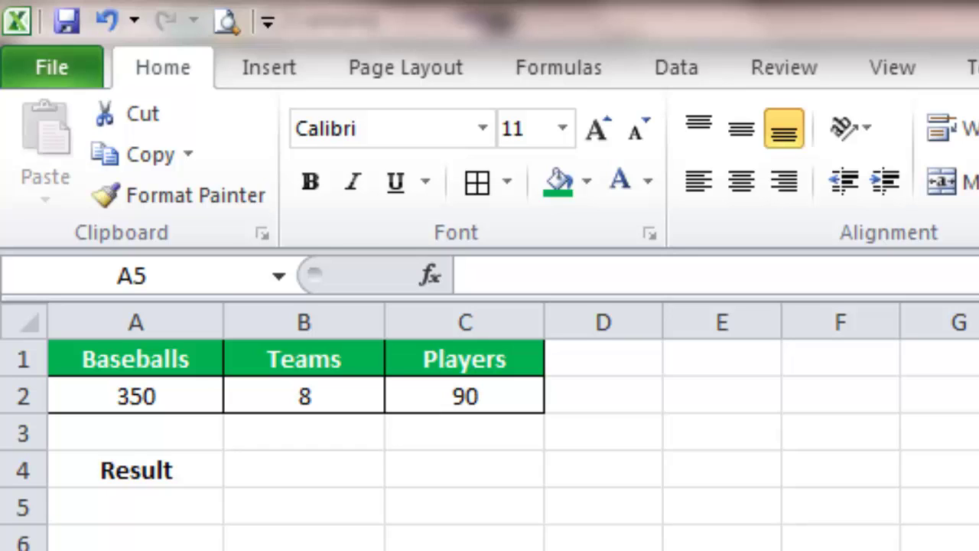
# Enter the formula =A2+B2 in cell B4 to add the Baseballs and Teams values.
pyautogui.click(325, 472)
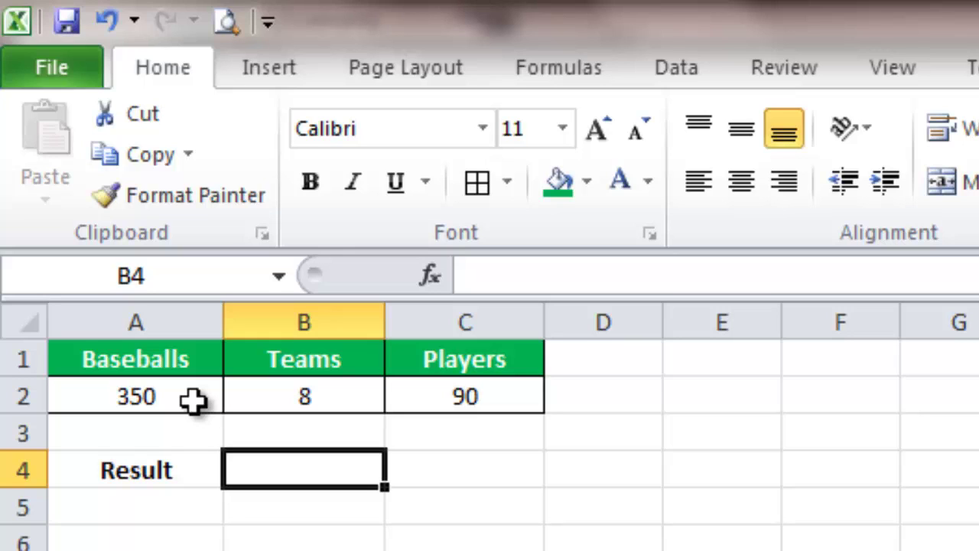
pyautogui.write('=')
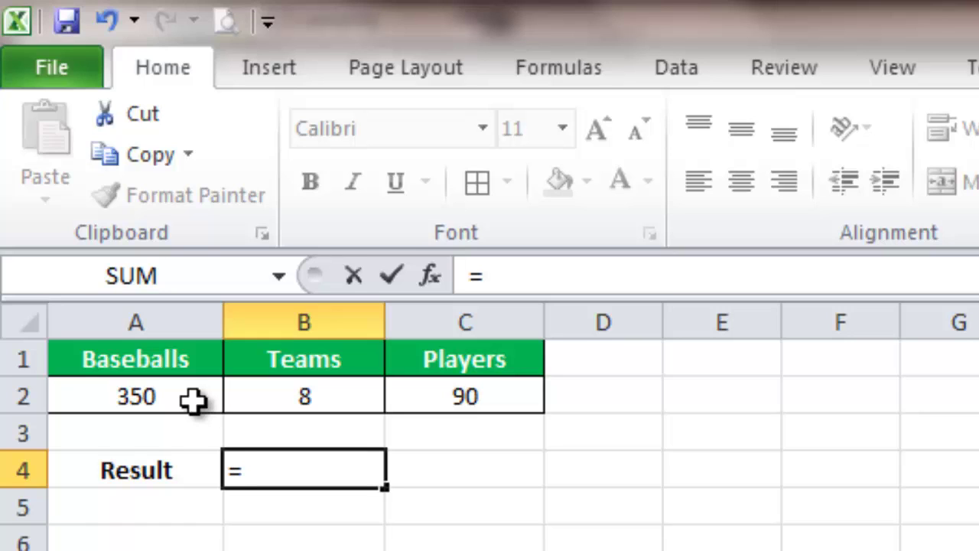
pyautogui.click(193, 400)
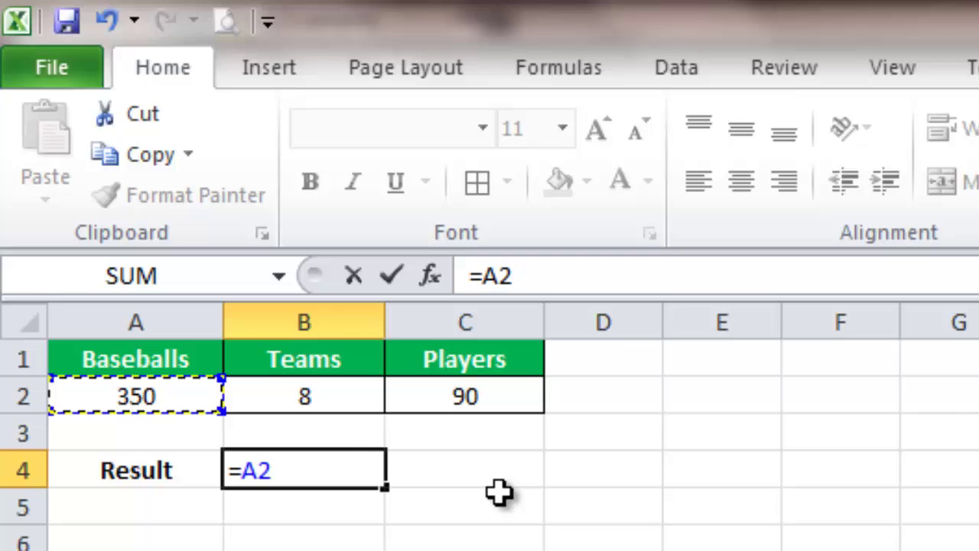
pyautogui.write('+')
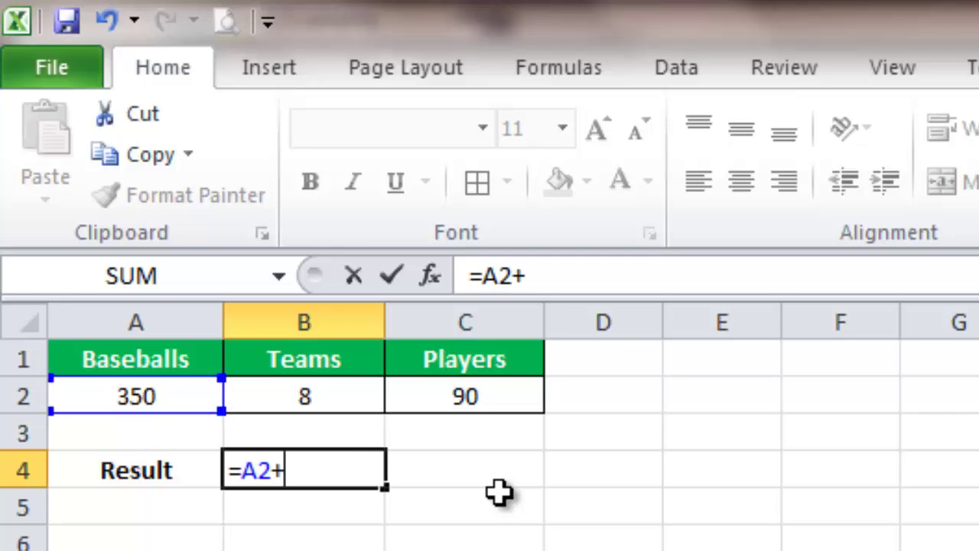
pyautogui.click(327, 395)
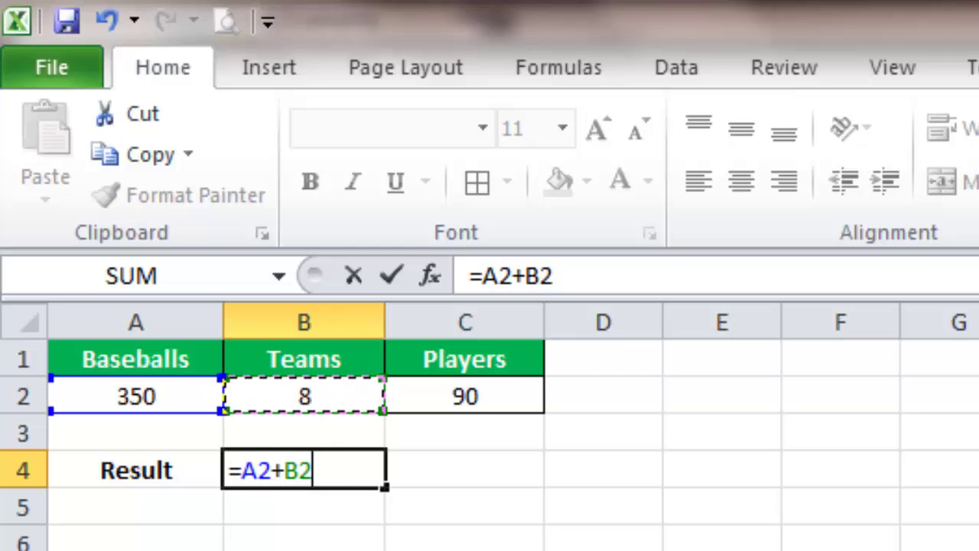
pyautogui.press('Return')
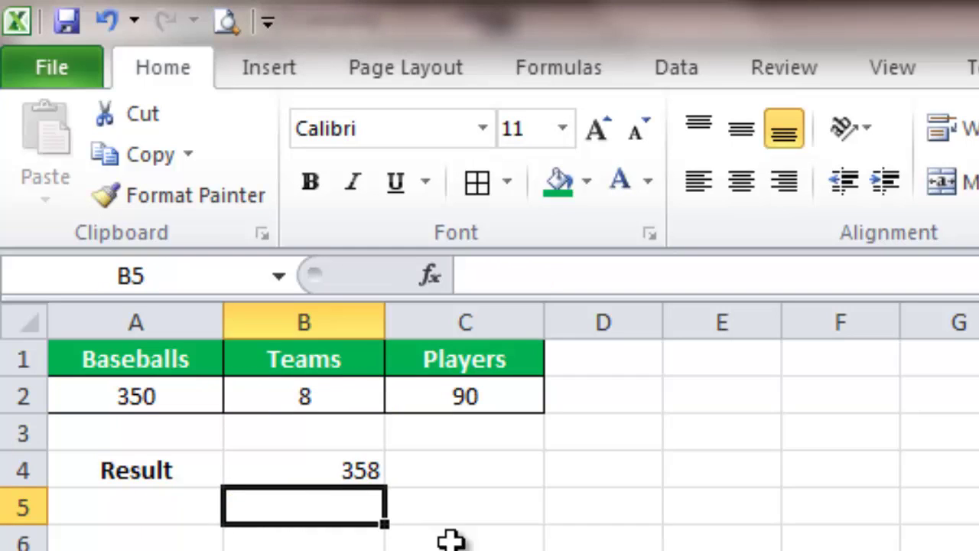
# Replace the addition operator in cell B4 with a minus sign so the formula reads =A2-B2.
pyautogui.click(312, 473)
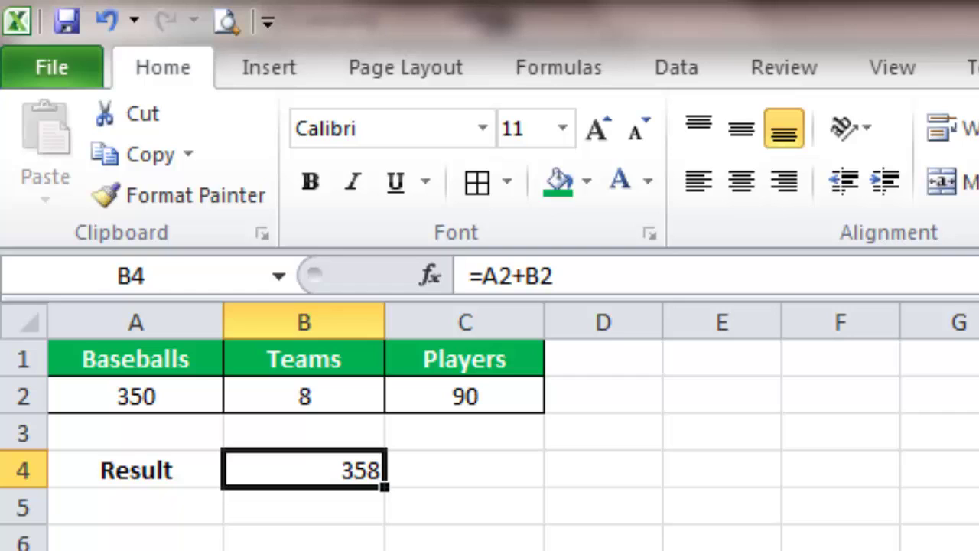
pyautogui.doubleClick(332, 465)
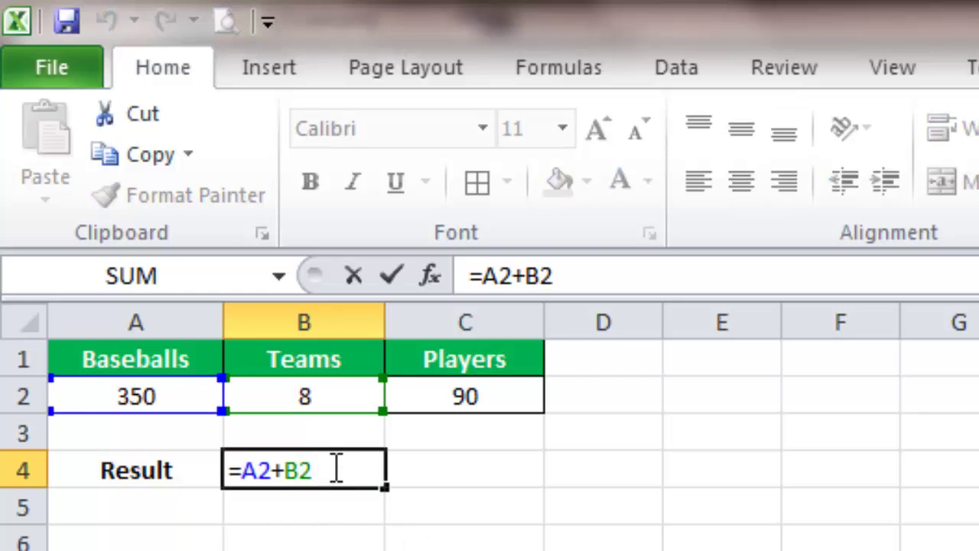
pyautogui.click(277, 470)
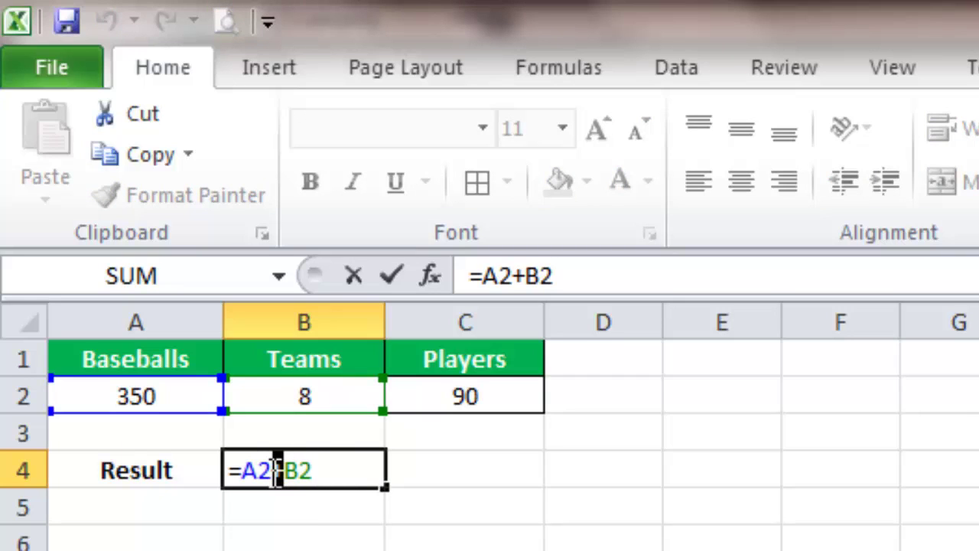
pyautogui.press('BackSpace')
pyautogui.write('-')
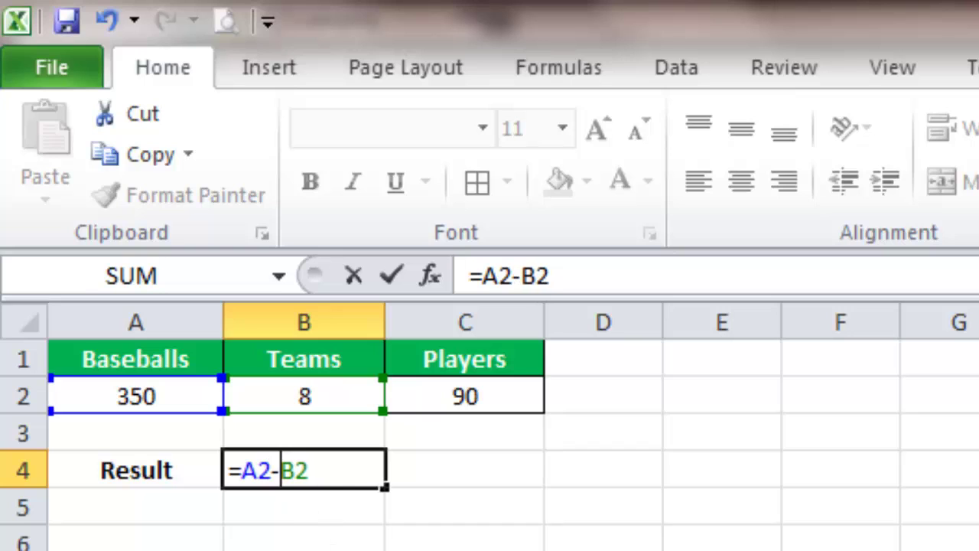
pyautogui.press('Return')
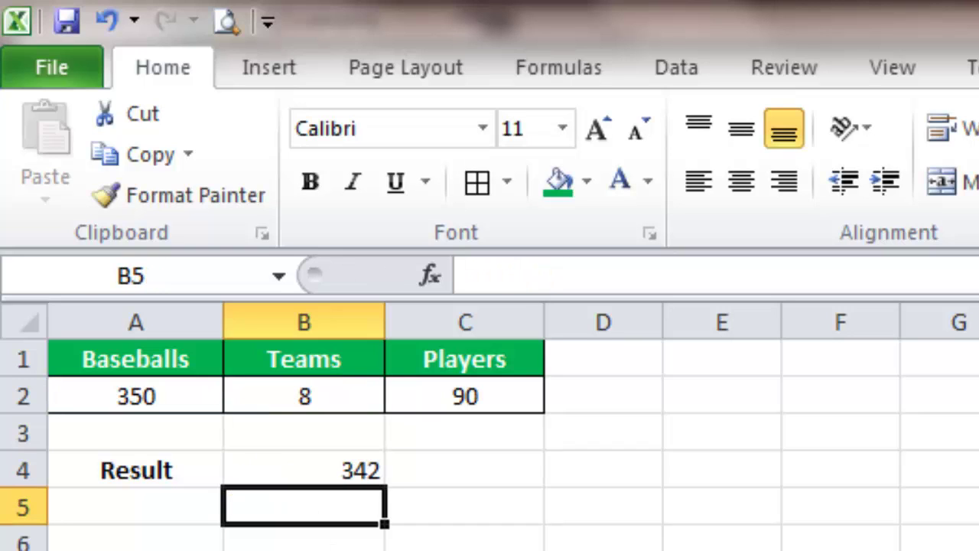
# Change the operator in cell B4 to multiplication so the formula reads =A2*B2.
pyautogui.click(324, 463)
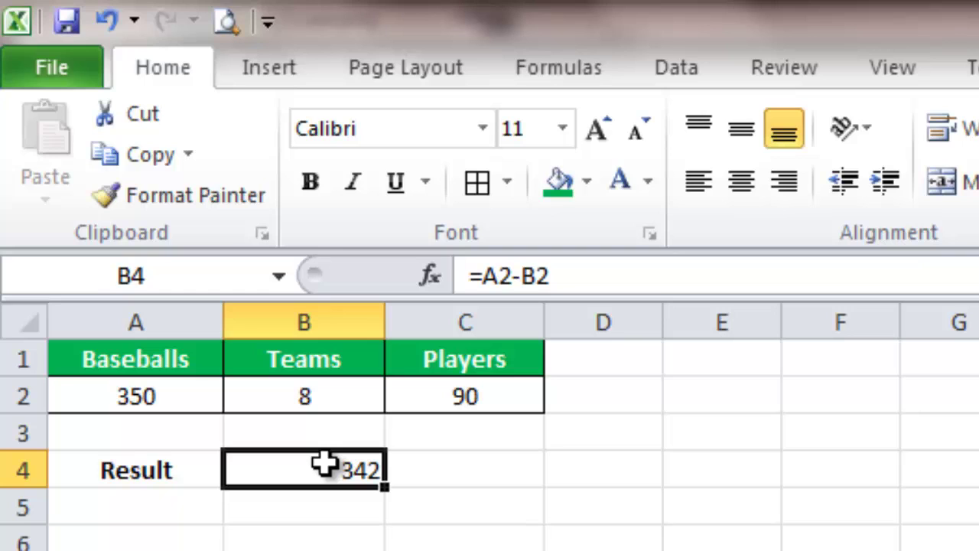
pyautogui.doubleClick(325, 463)
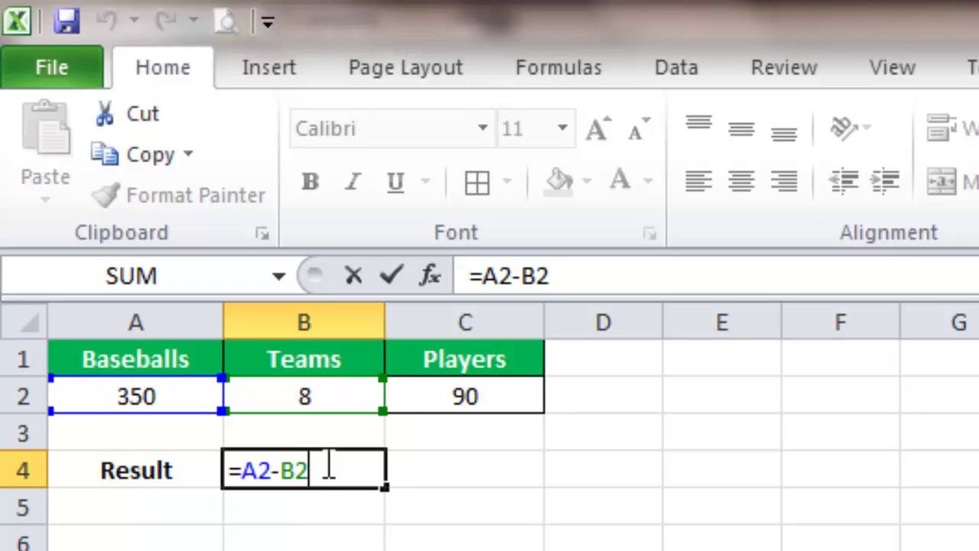
pyautogui.click(272, 468)
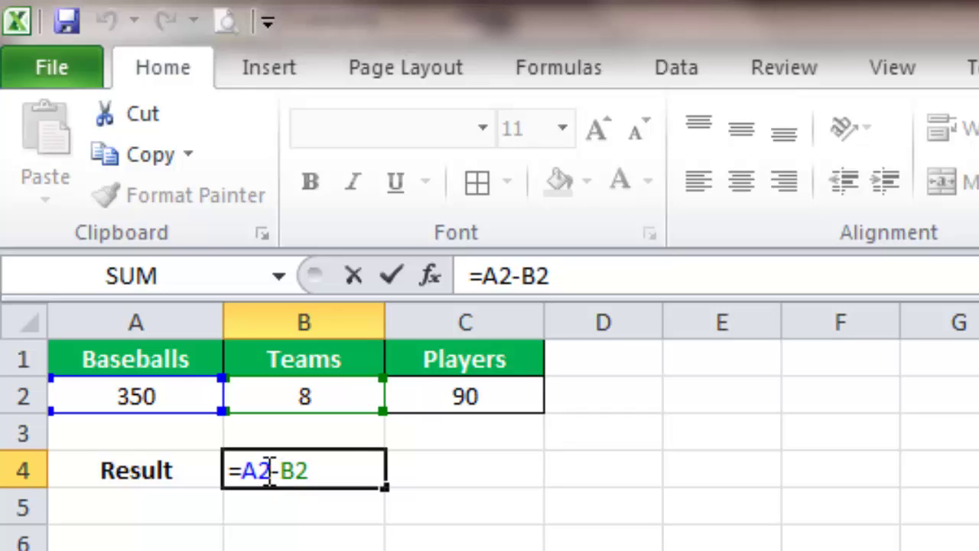
pyautogui.moveTo(269, 470); pyautogui.dragTo(285, 468)
pyautogui.write('*')
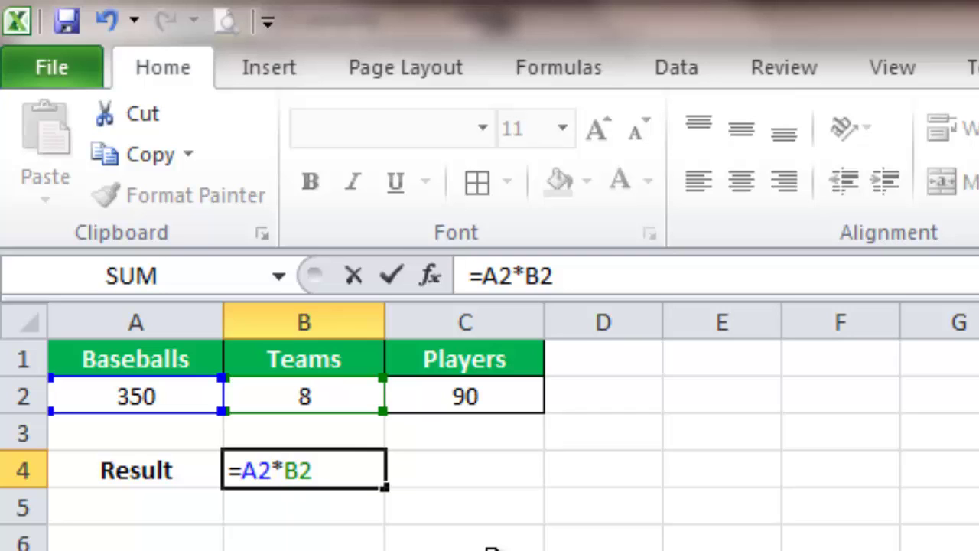
pyautogui.press('Return')
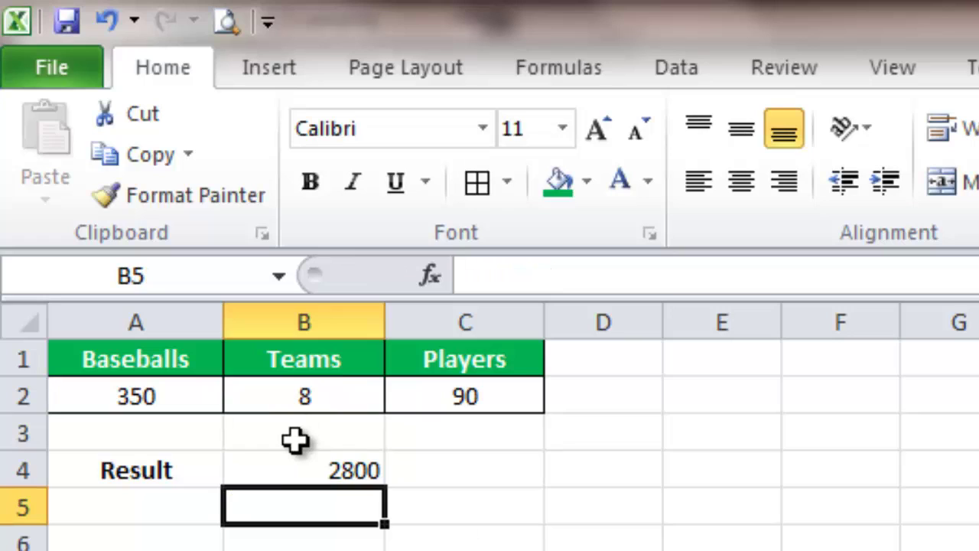
# Rewrite the formula in cell B4 as =C2/B2 to divide the Players value by the Teams value.
pyautogui.click(297, 470)
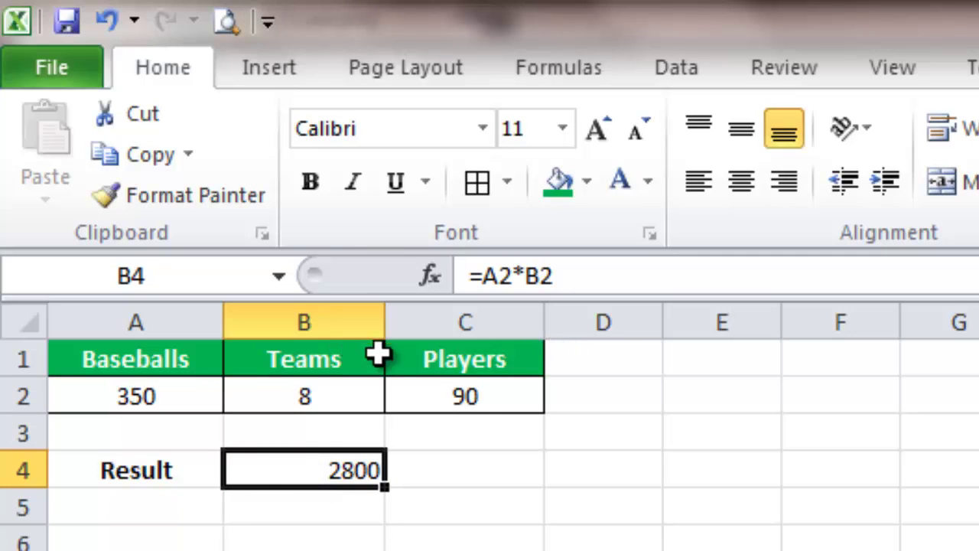
pyautogui.doubleClick(346, 470)
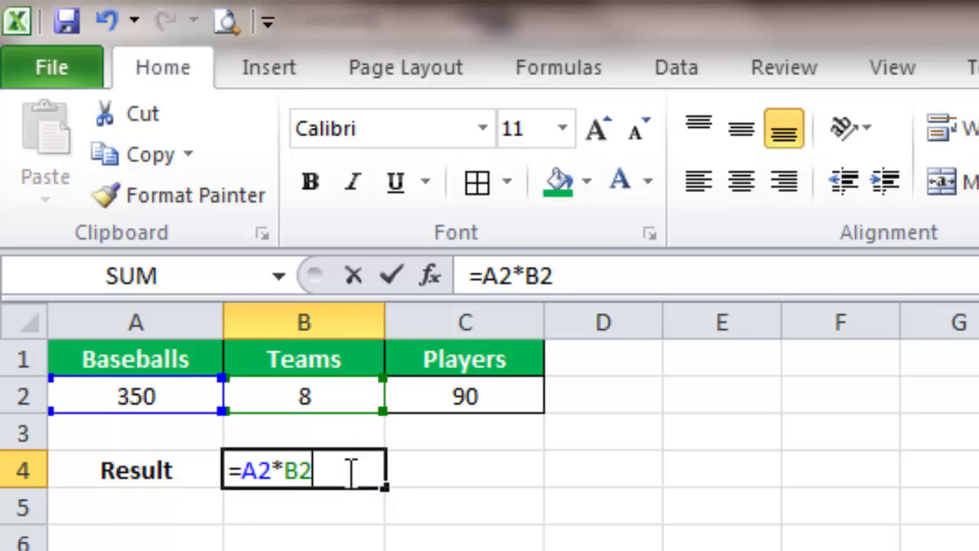
pyautogui.moveTo(269, 469); pyautogui.dragTo(243, 470)
pyautogui.click(310, 470)
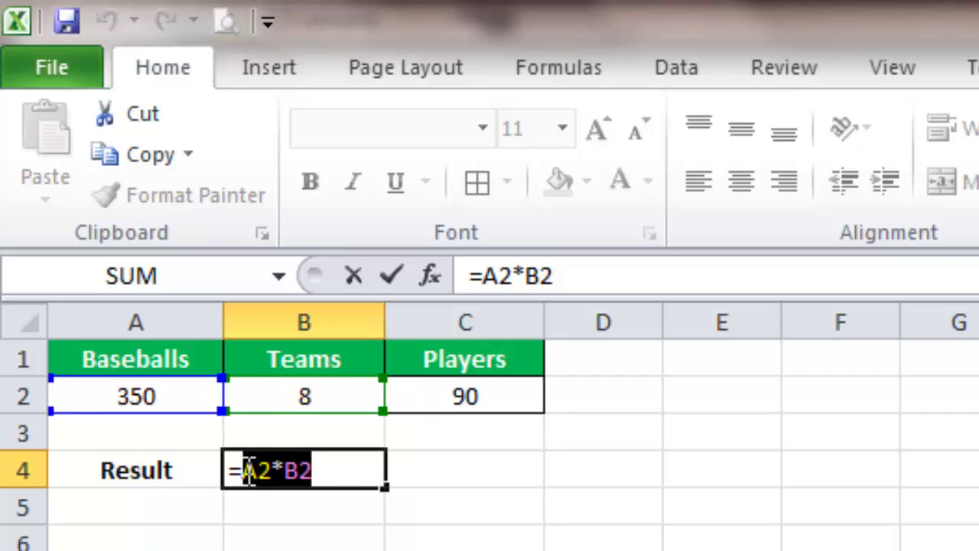
pyautogui.press('BackSpace')
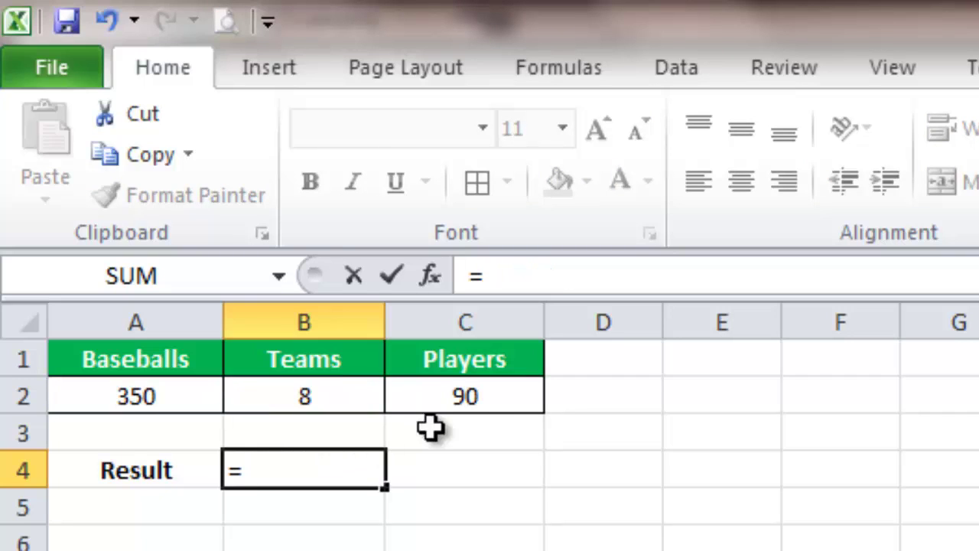
pyautogui.click(494, 398)
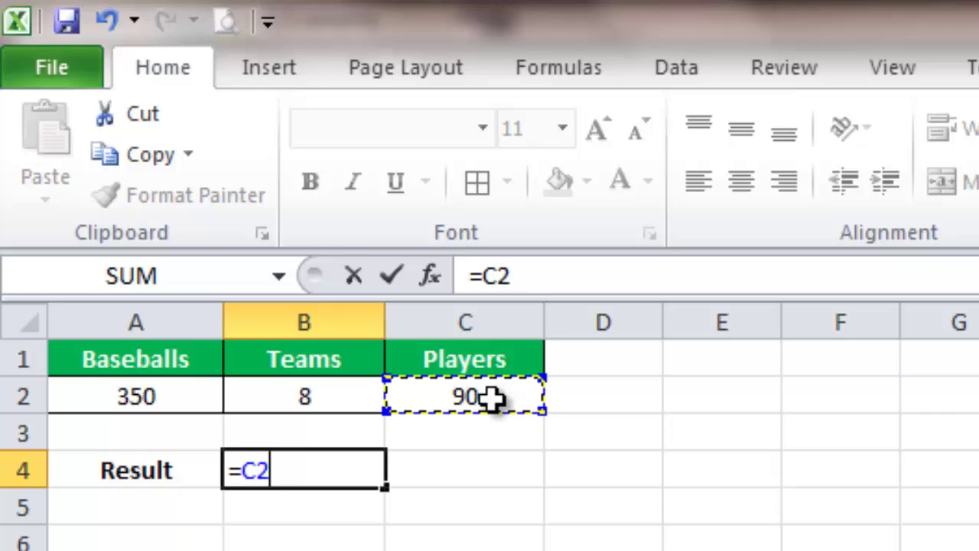
pyautogui.write('/')
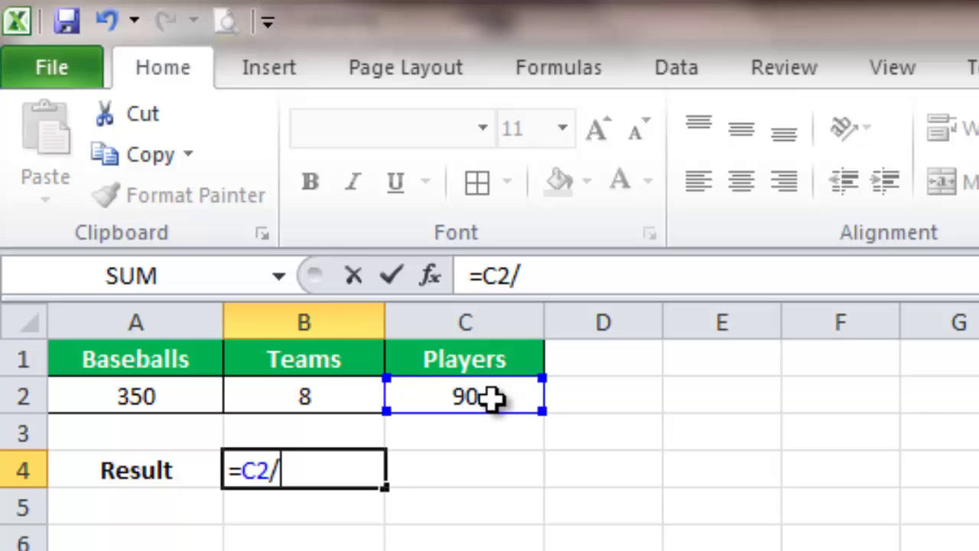
pyautogui.click(325, 400)
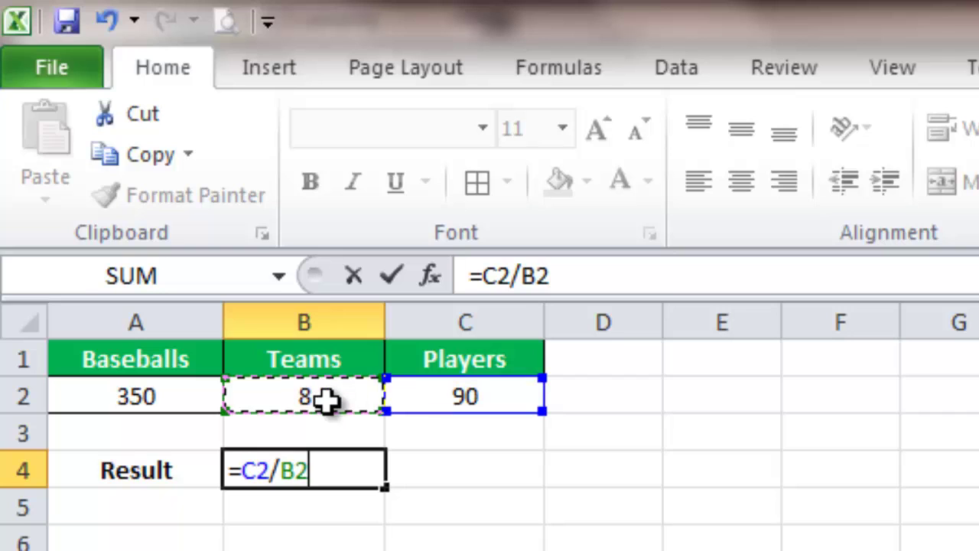
pyautogui.press('Return')
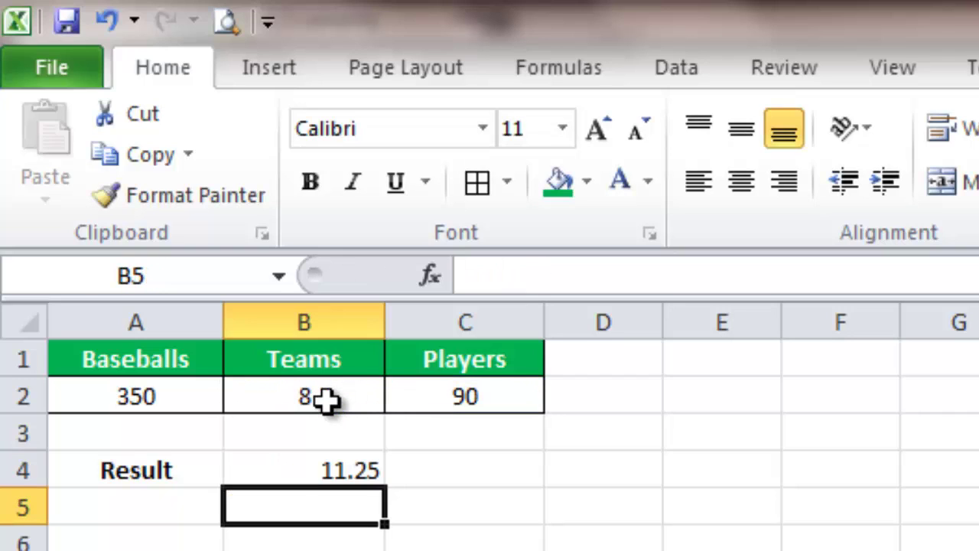
# Replace the division operator in cell B4 with the exponent operator so the formula reads =C2^B2.
pyautogui.click(332, 469)
pyautogui.doubleClick(331, 469)
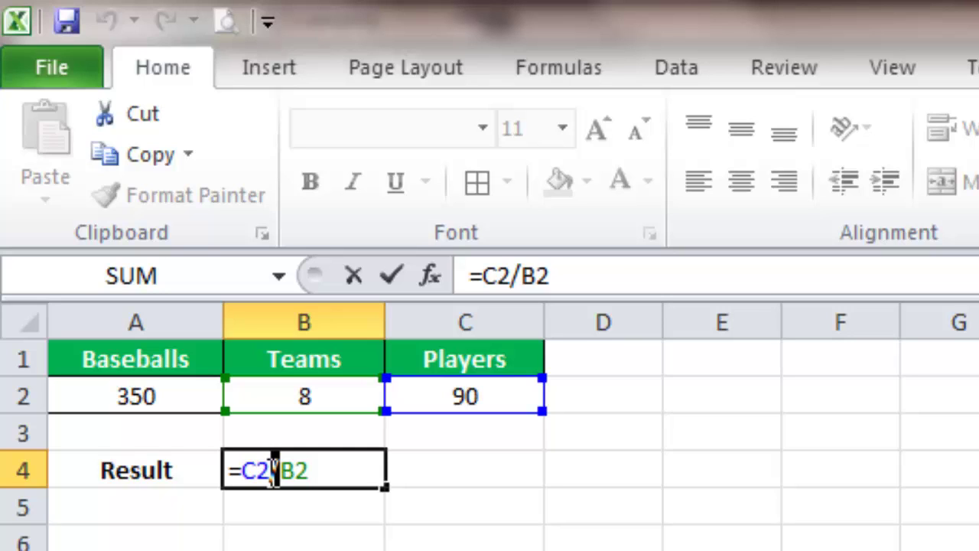
pyautogui.write('^')
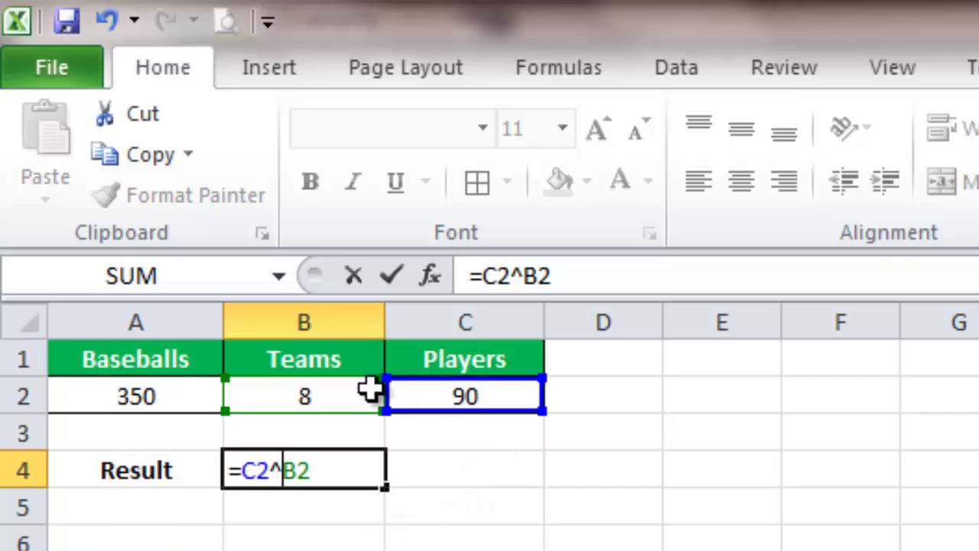
pyautogui.press('Return')
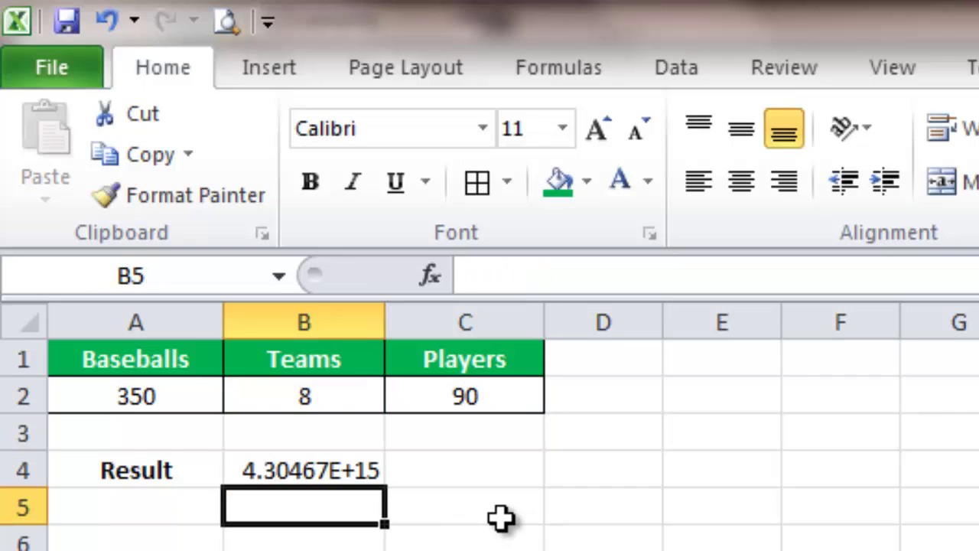